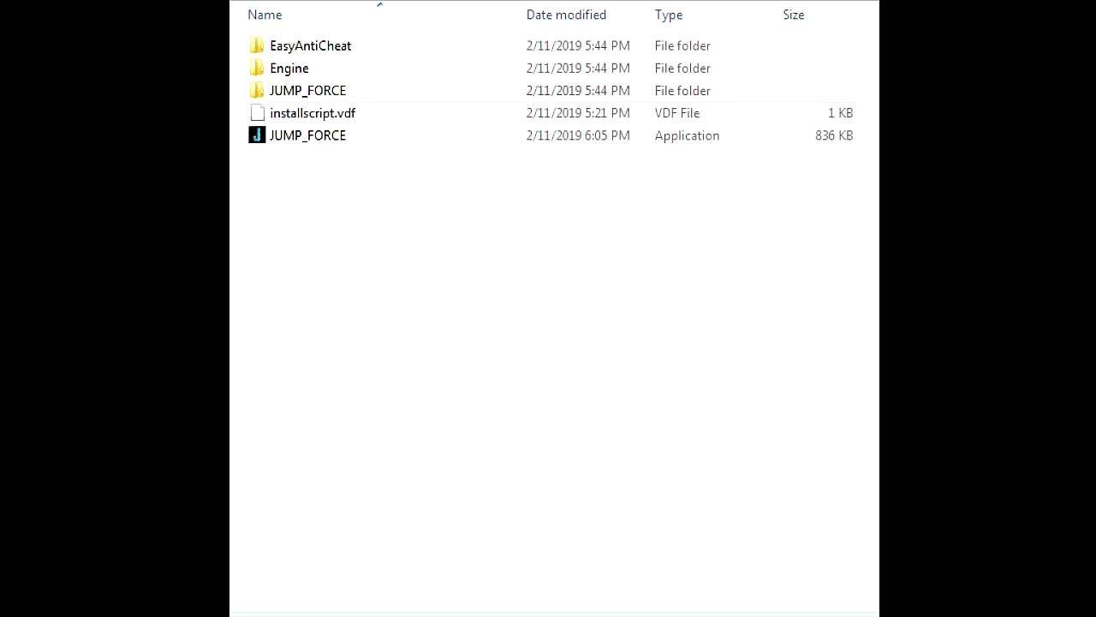
Run EasyAntiCheat_Setup from the game's EasyAntiCheat folder.
double_click(338, 51)
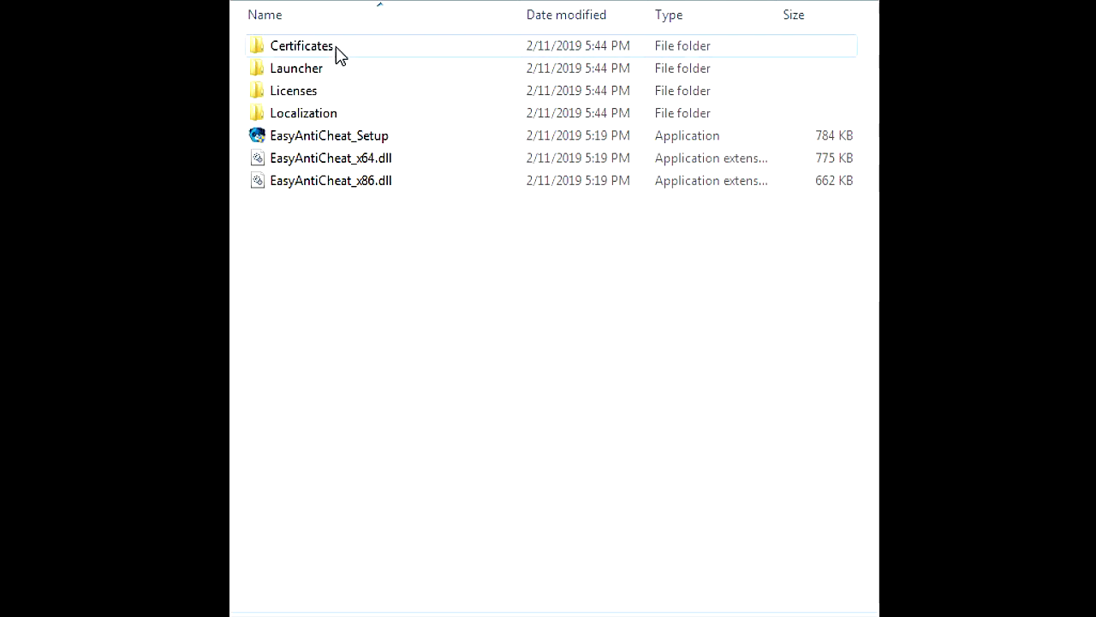
double_click(325, 137)
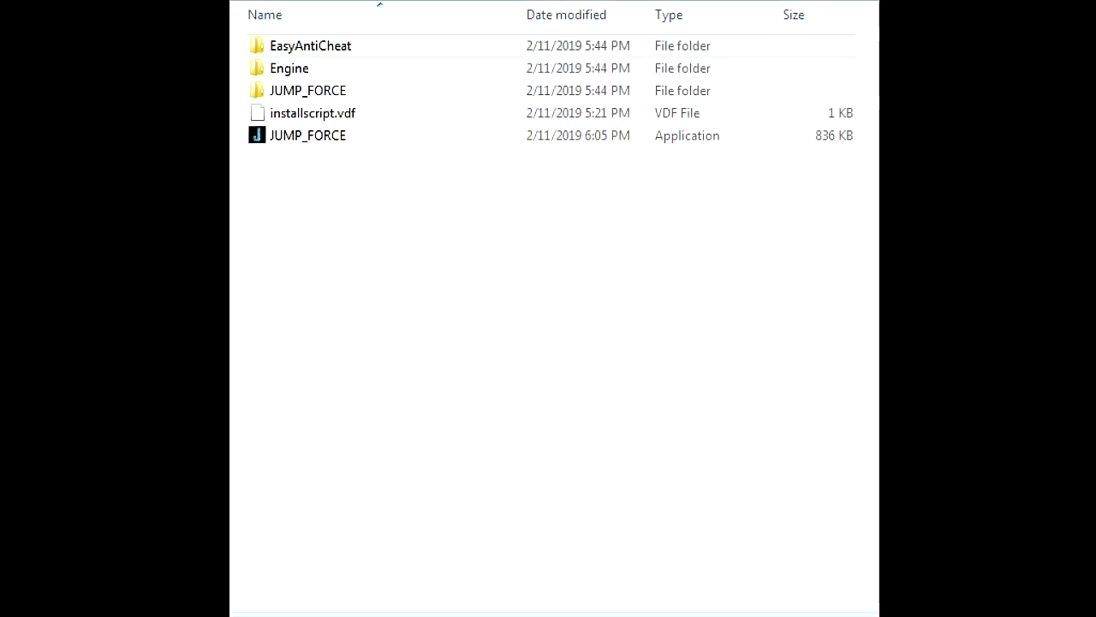
Create a folder named ~mods inside the Paks folder under JUMP_FORCE and Content.
double_click(318, 93)
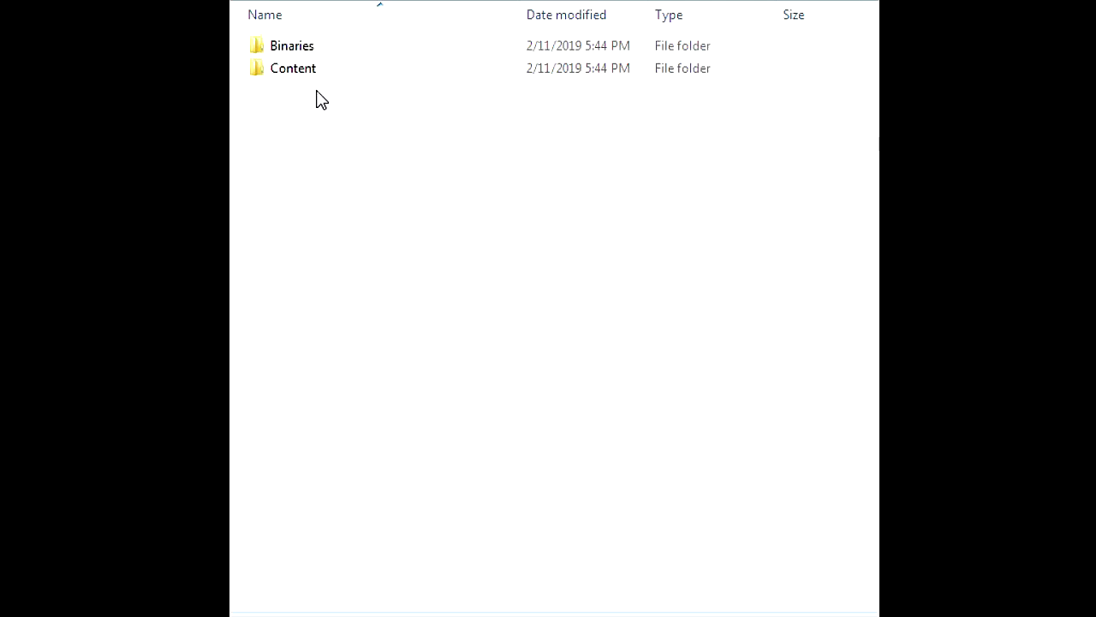
double_click(307, 70)
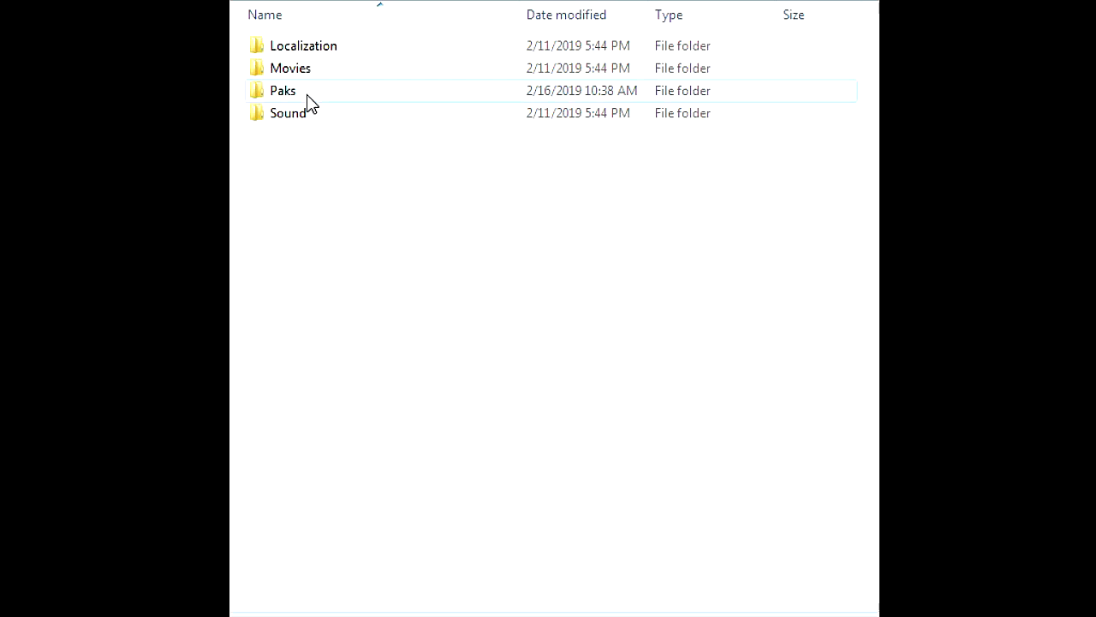
double_click(310, 93)
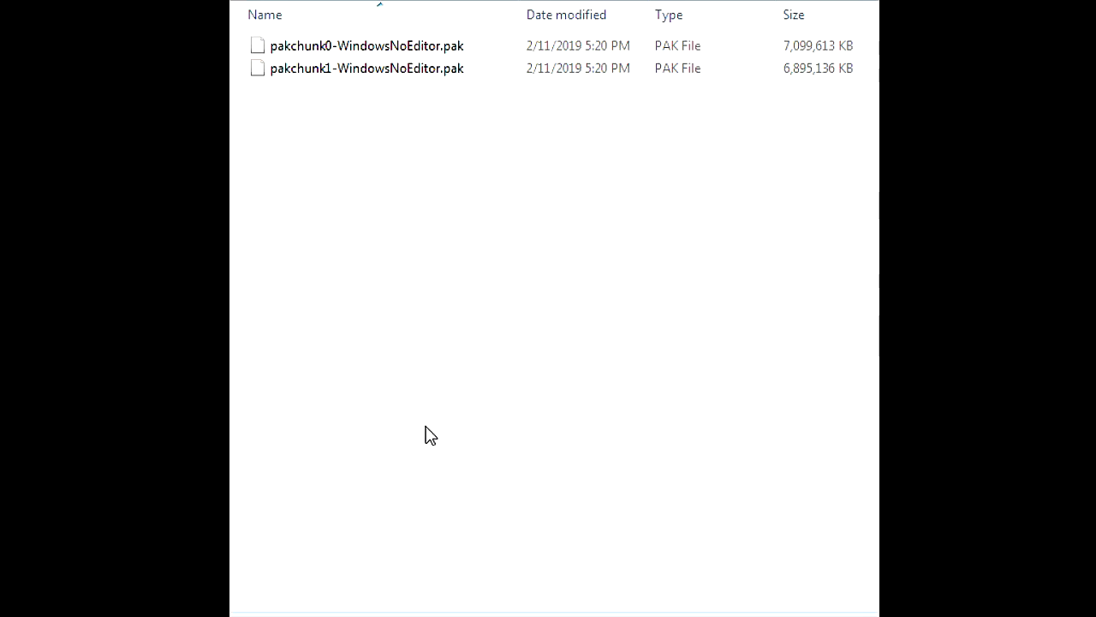
key(ctrl+shift+n)
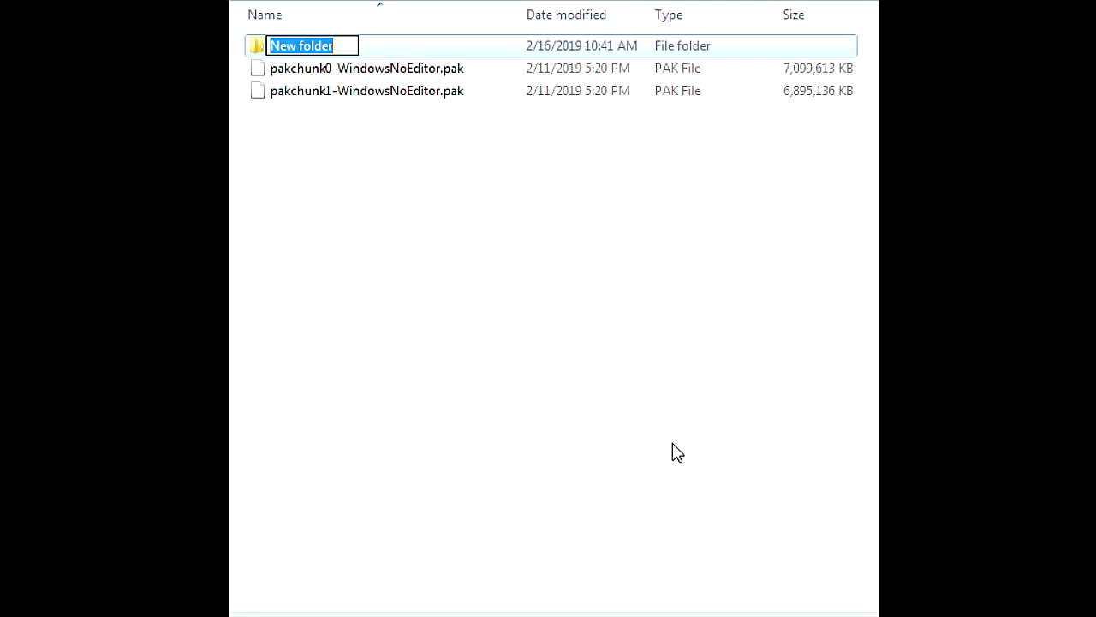
text(~mods)
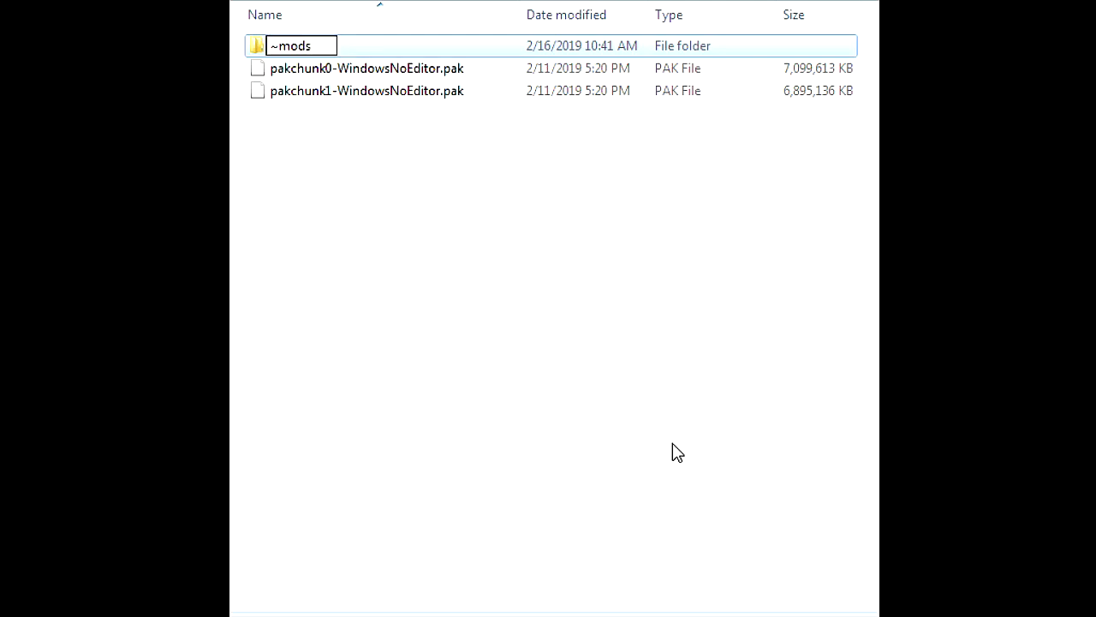
click(677, 435)
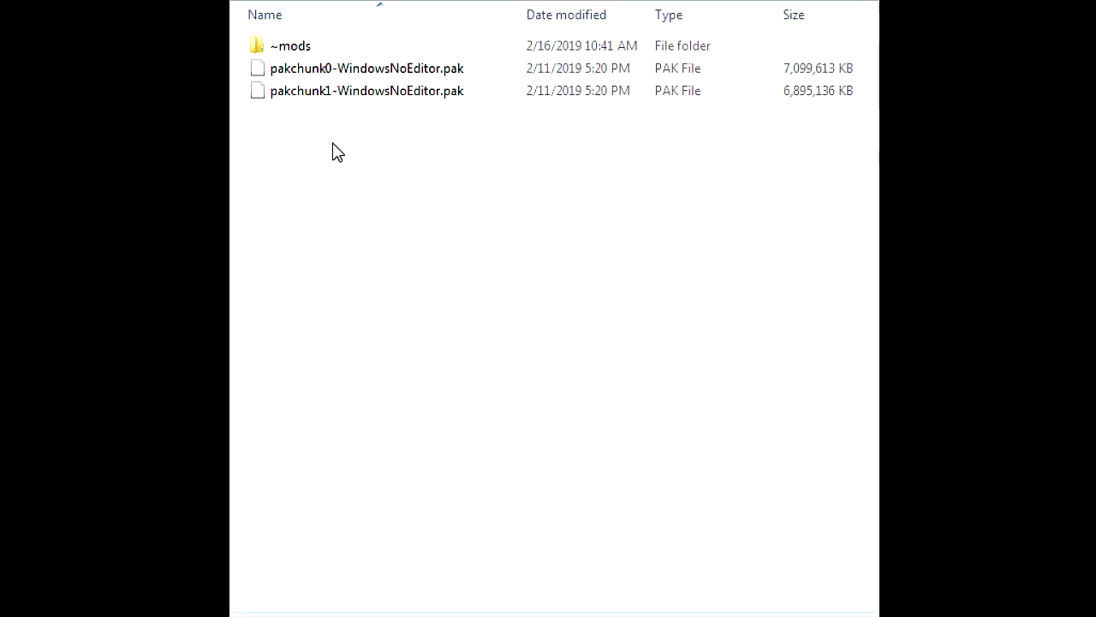
Paste the copied Vegito (Goku) .pak mod file into the ~mods folder.
double_click(291, 51)
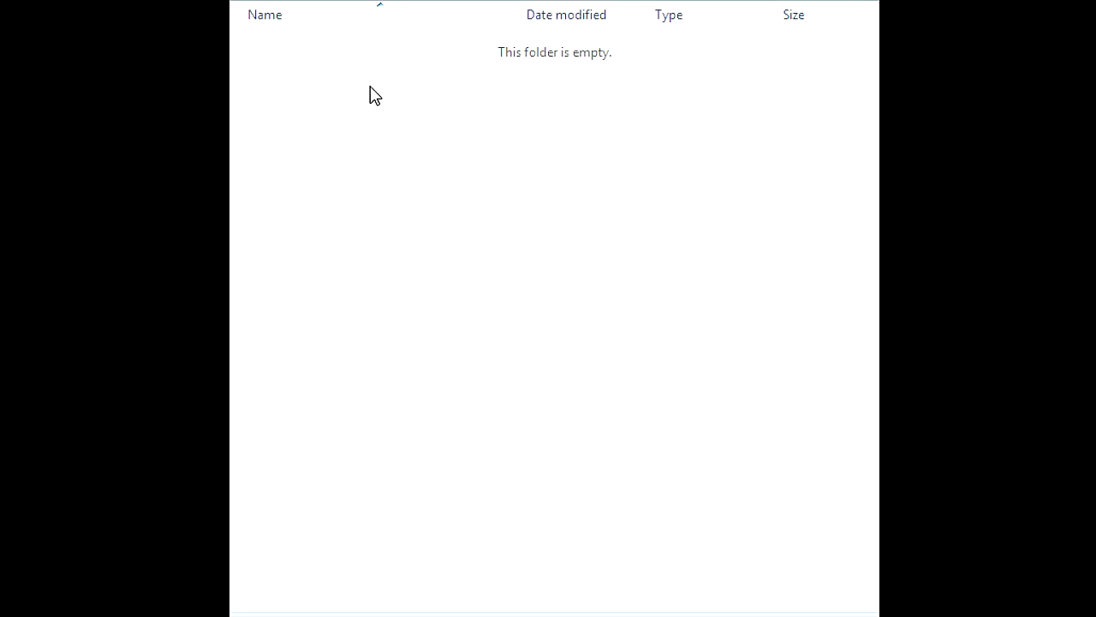
key(ctrl+v)
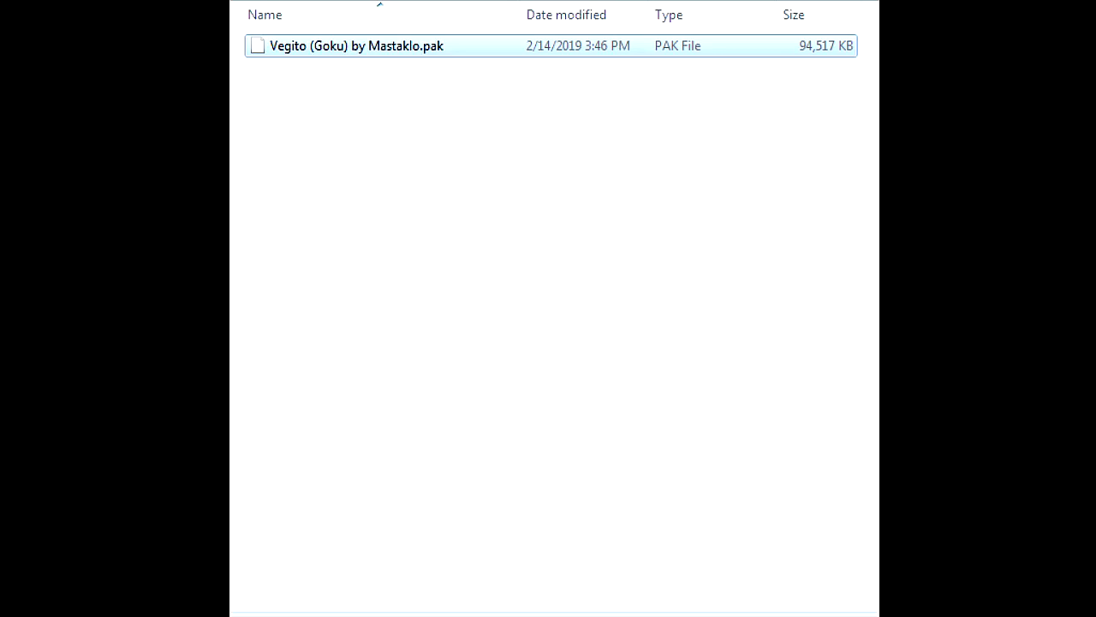
Go back to the game's root folder and retrace the path through JUMP_FORCE, Content and Paks to ~mods.
key(BackSpace)
key(BackSpace)
key(BackSpace)
key(BackSpace)
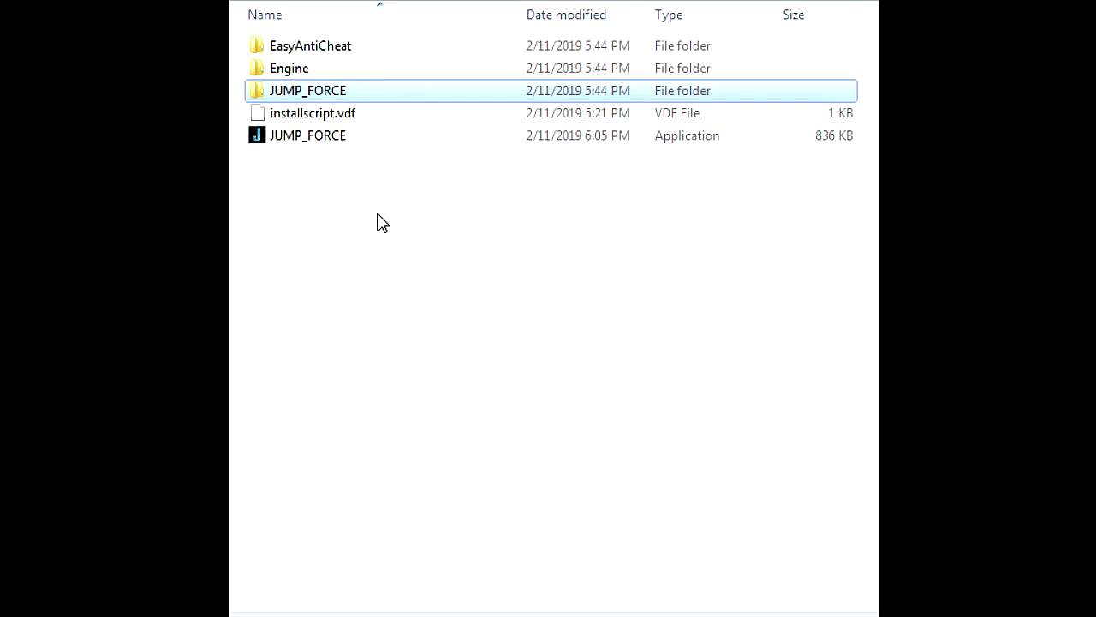
double_click(308, 93)
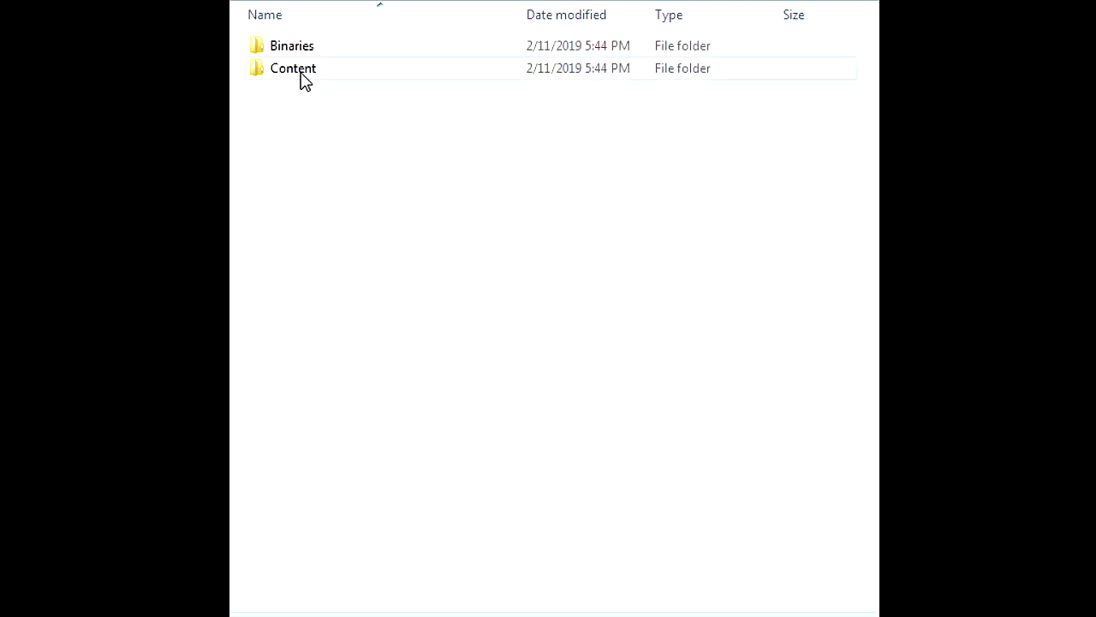
double_click(300, 72)
double_click(300, 91)
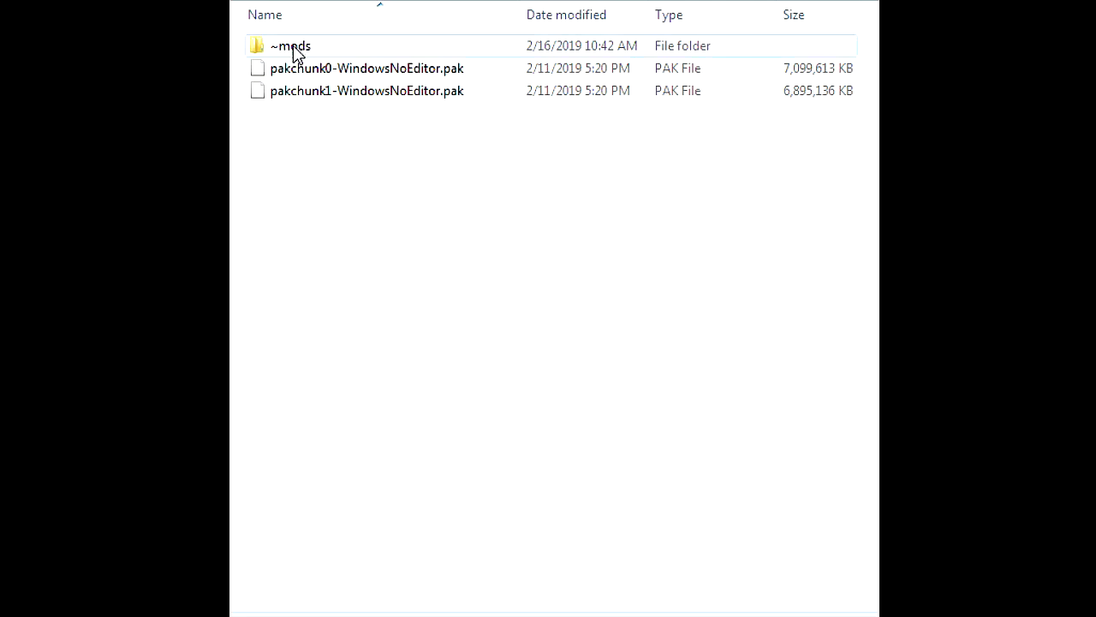
double_click(286, 52)
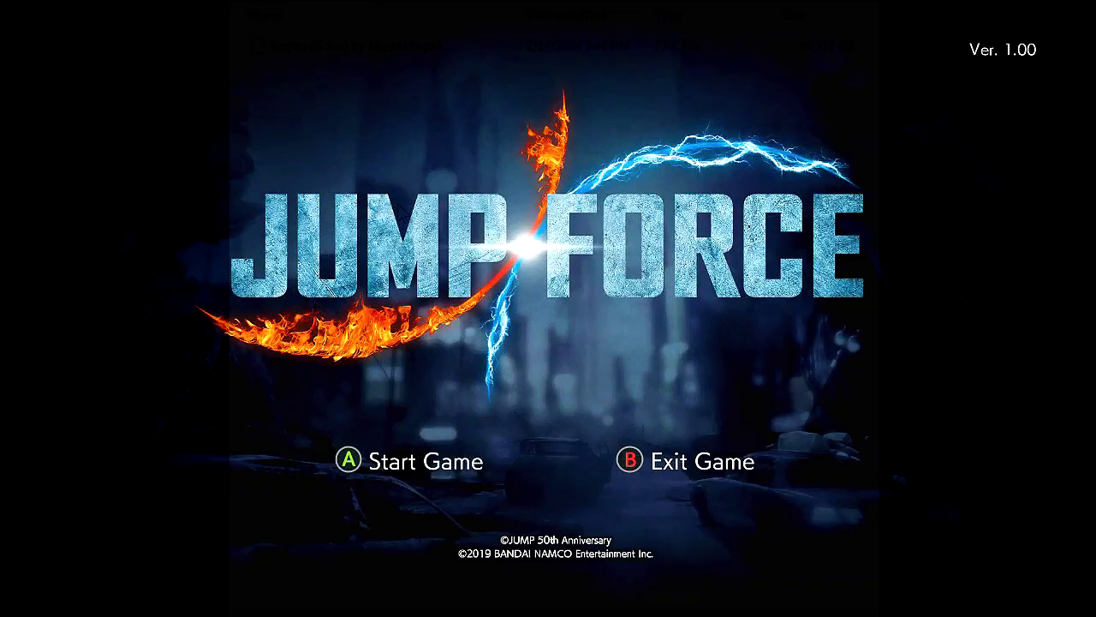
Start the game, load the existing saved avatar and decline online play.
key(Return)
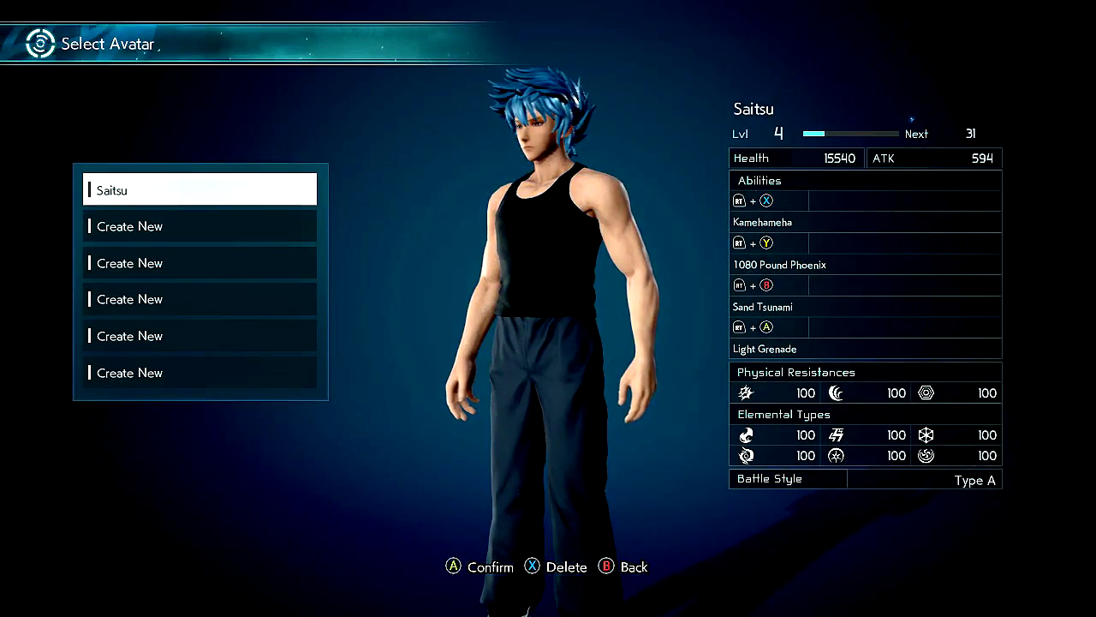
key(Return)
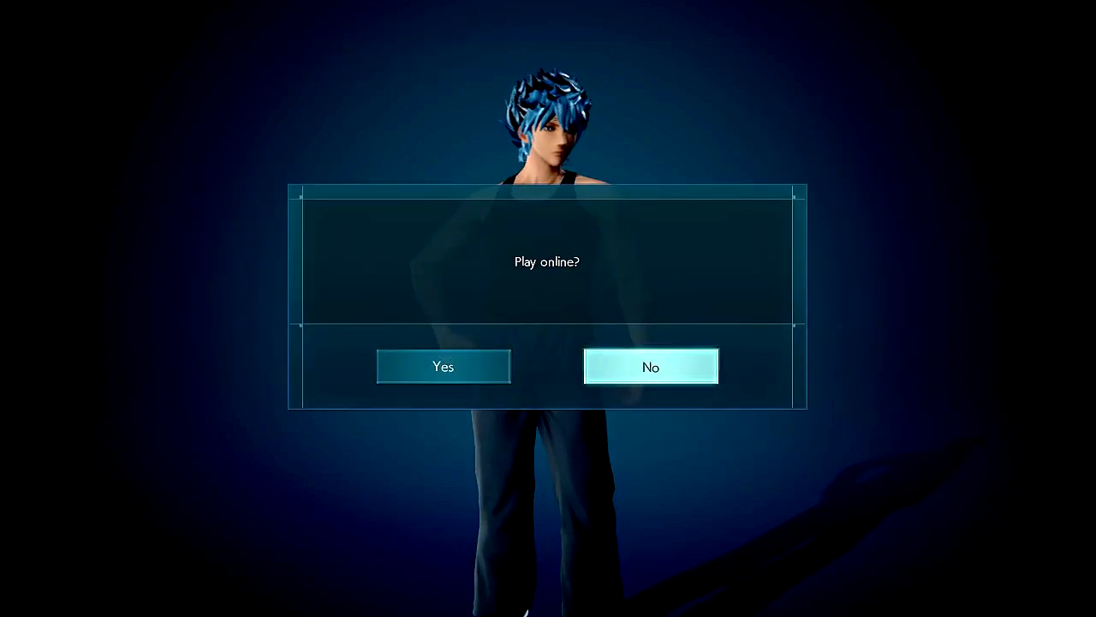
key(Return)
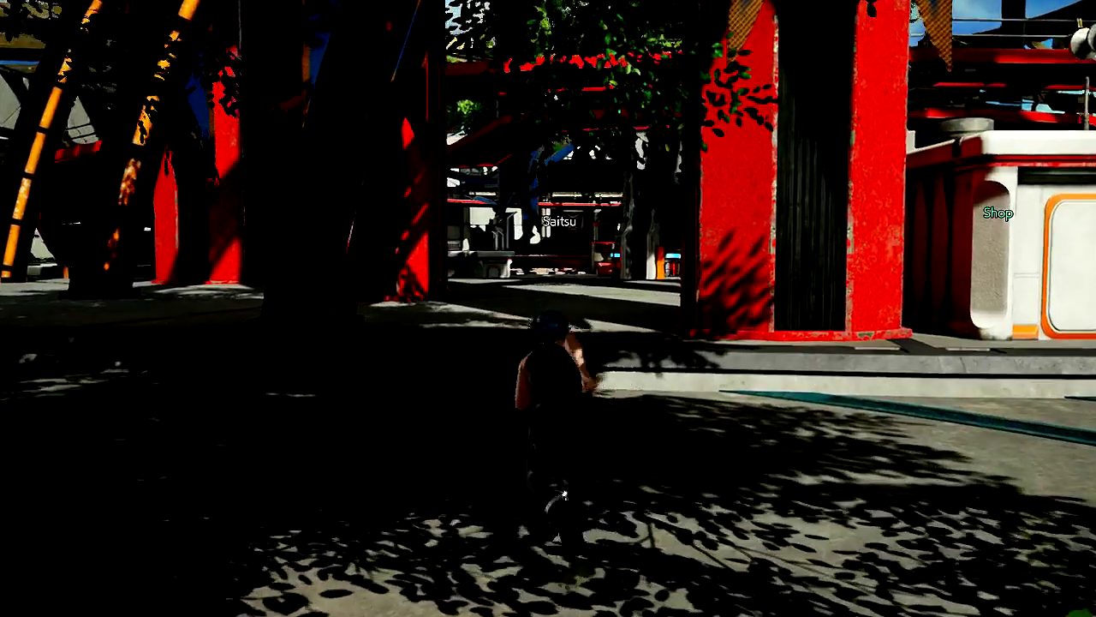
Run the avatar through the hub to the Offline Battle counter and talk to the attendant to reach the battle modes.
key(w)
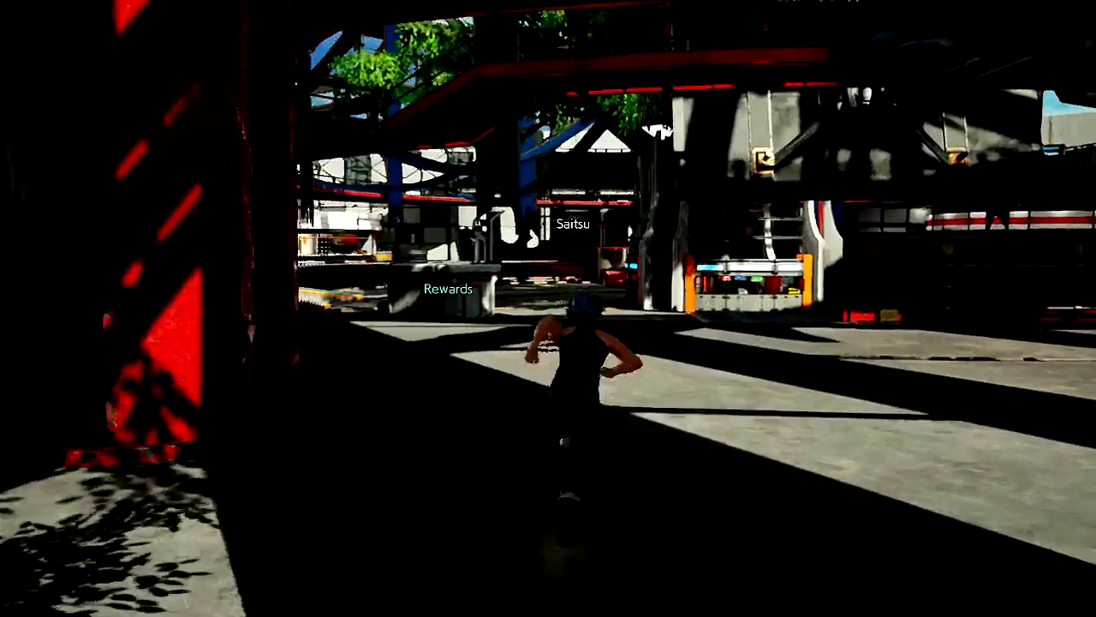
key(w)
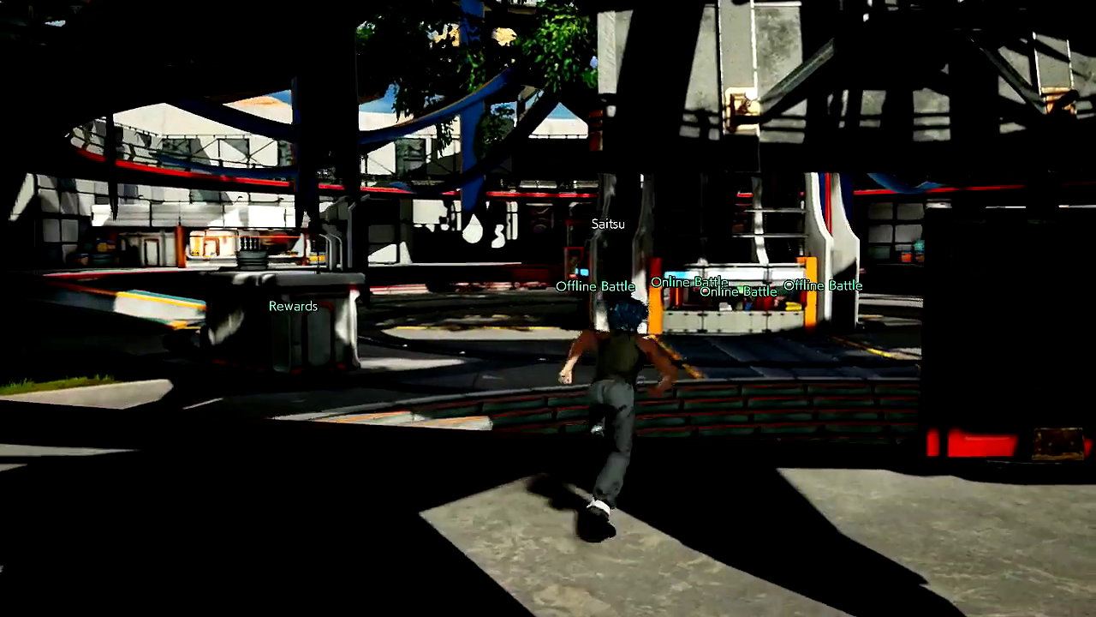
key(w)
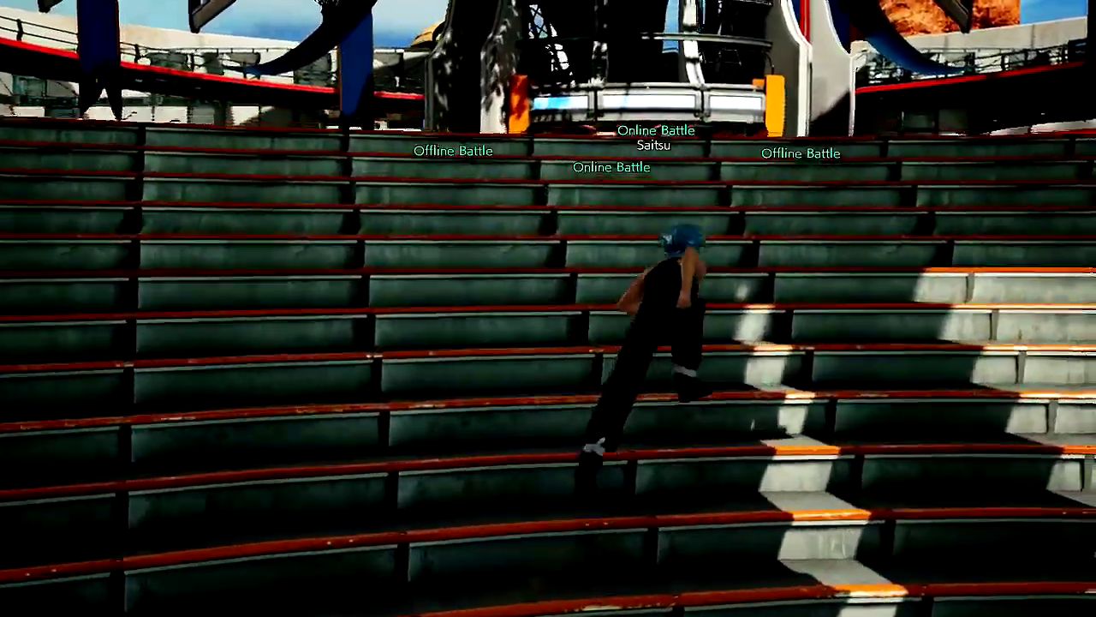
key(w)
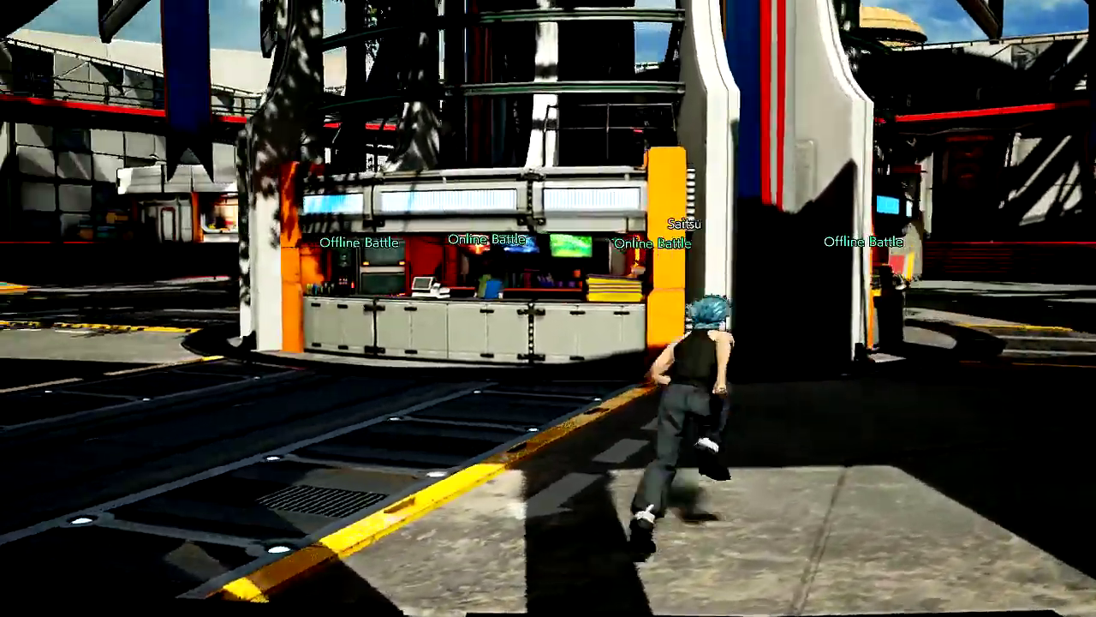
key(w)
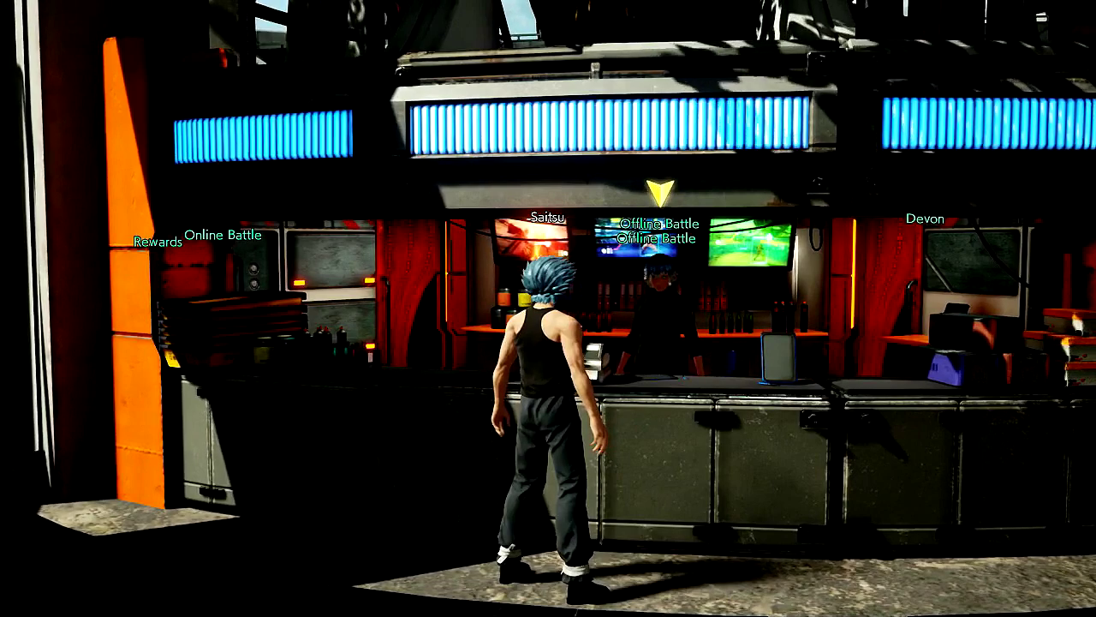
key(Return)
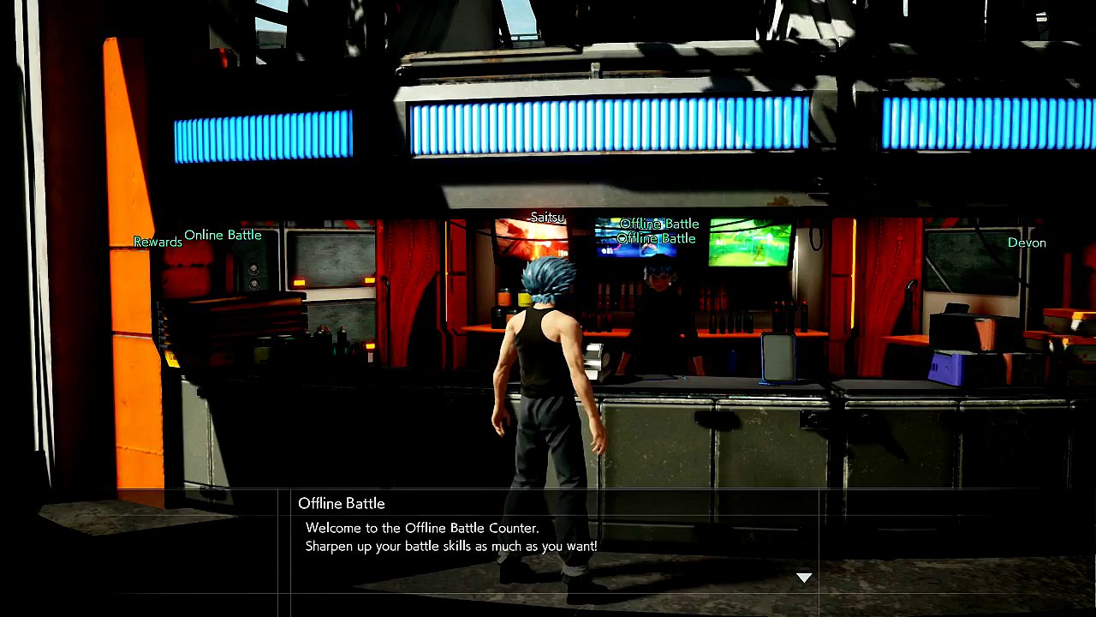
key(Return)
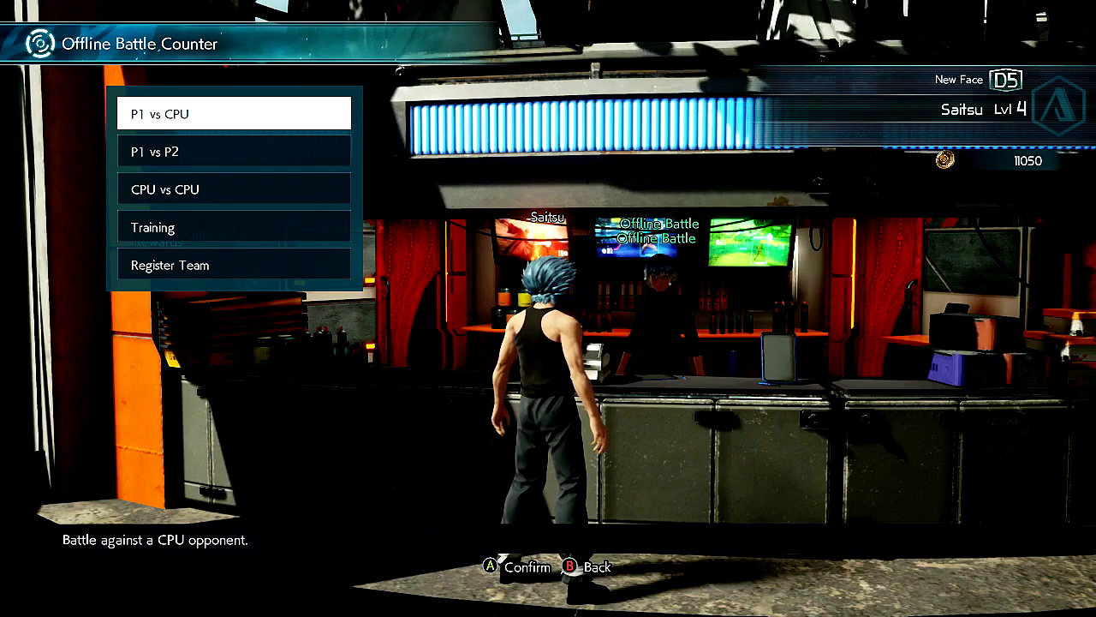
Enter Training with character level off and CPU strength 4, and preview Son Goku in the P1 character selection.
click(234, 227)
key(Return)
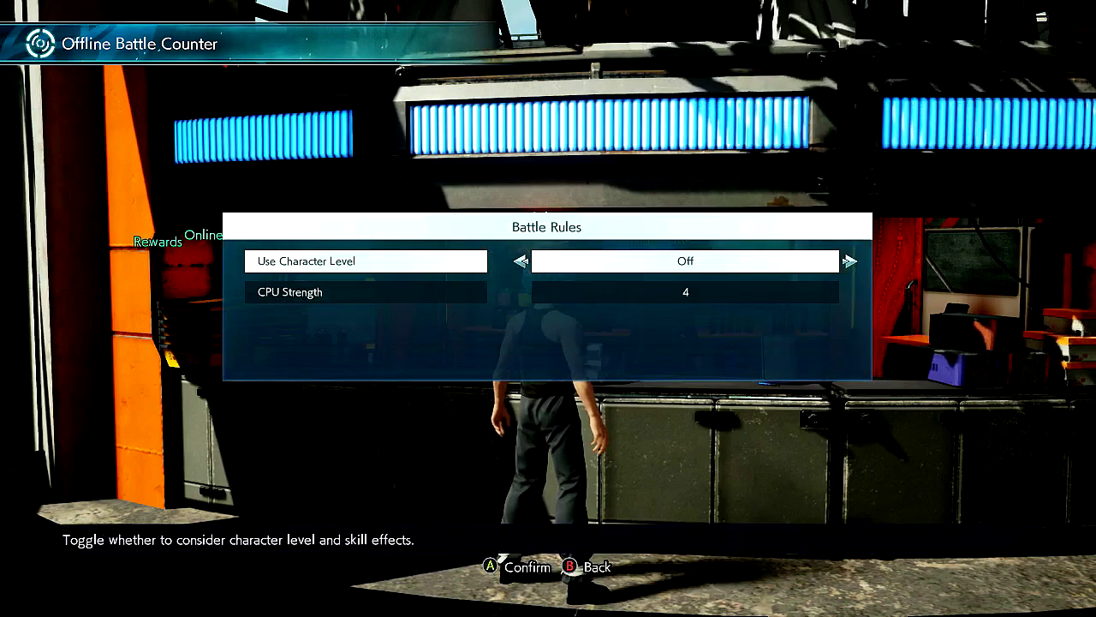
key(Return)
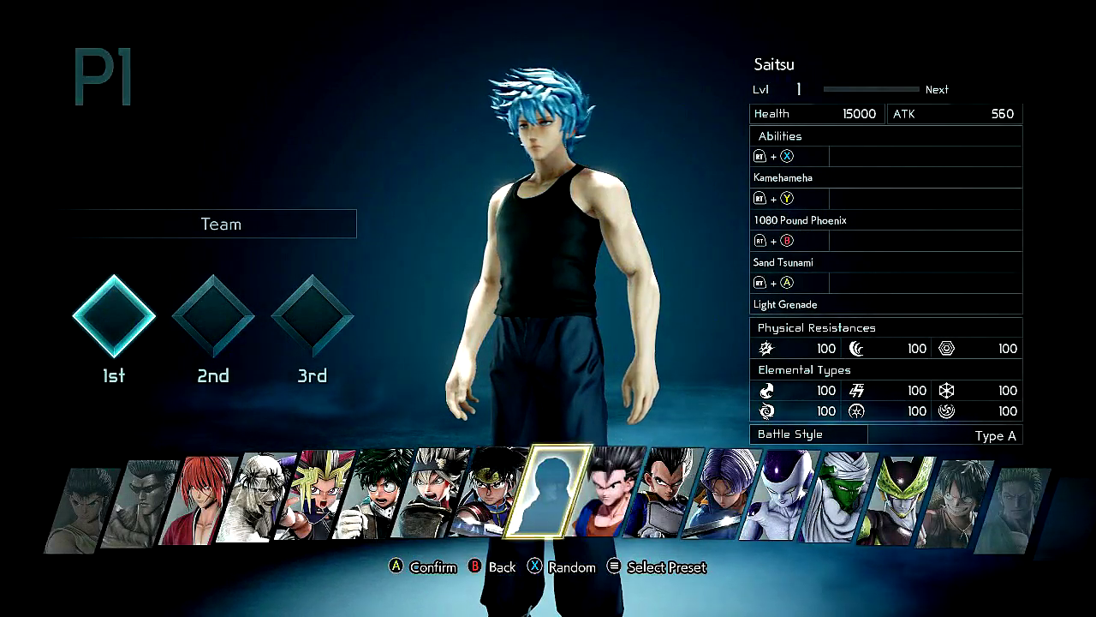
key(Right)
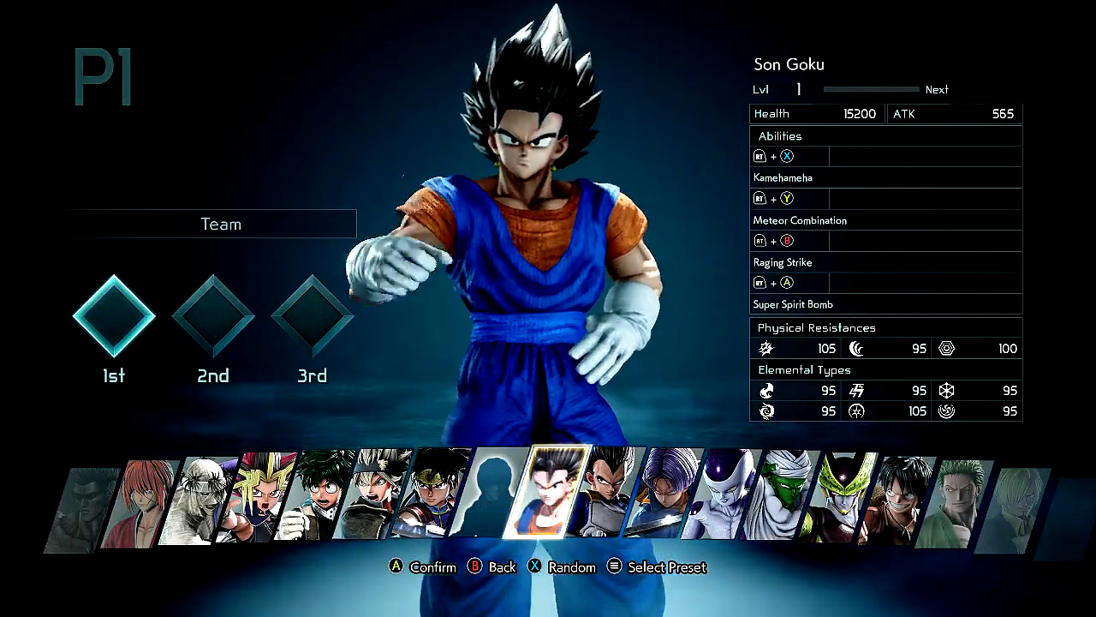